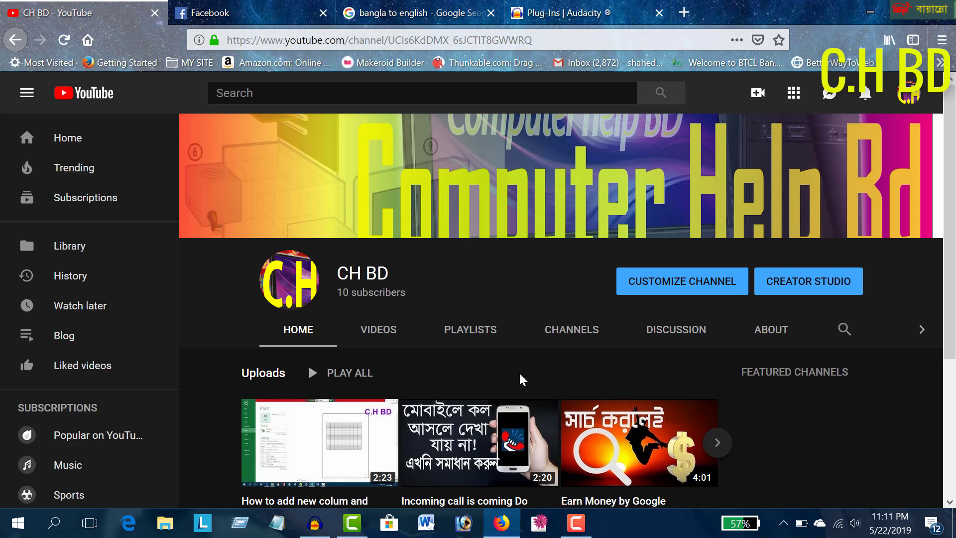
Switch to Audacity and record a stereo voice clip about 6 seconds long
click(314, 522)
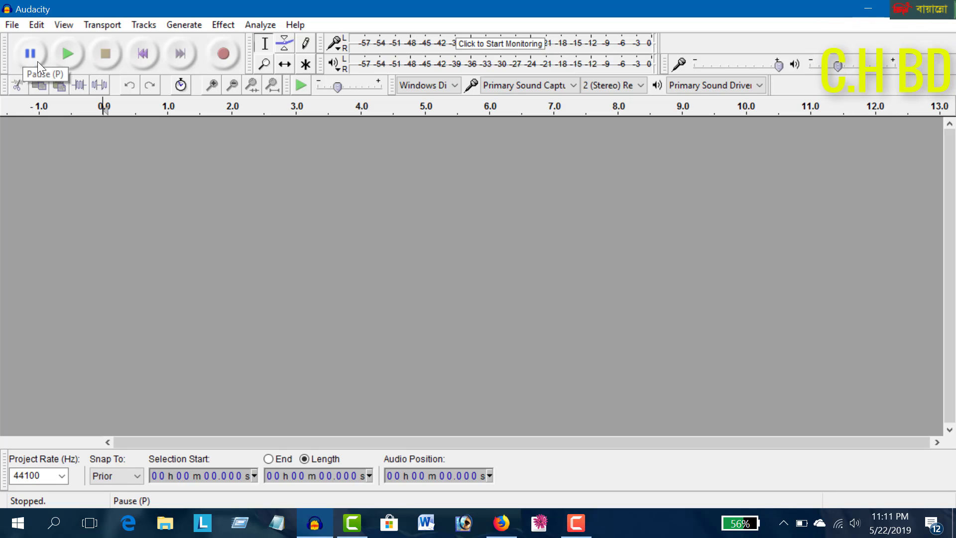
click(222, 59)
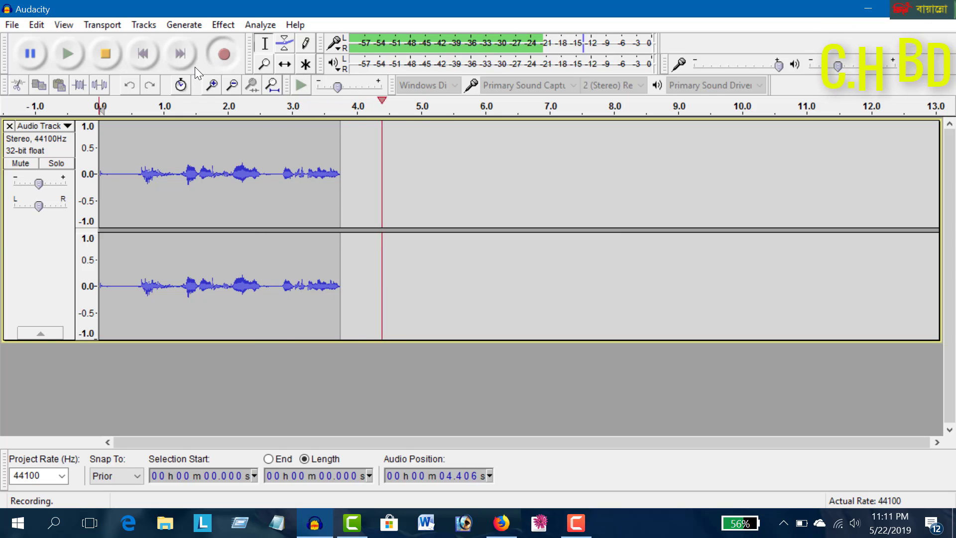
click(105, 53)
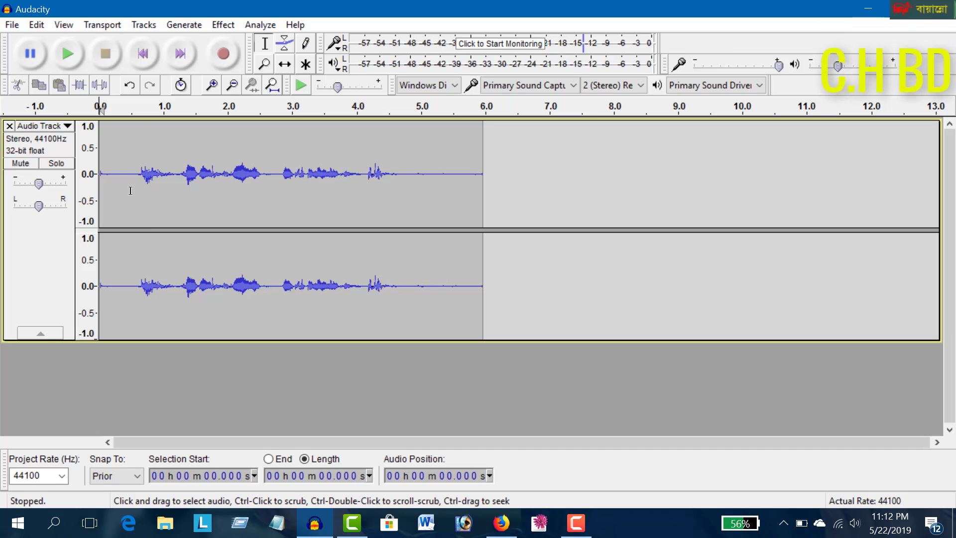
Select the silent opening of the recording, about 0.58 s long, at a closer timeline zoom
drag(134, 190, 99, 191)
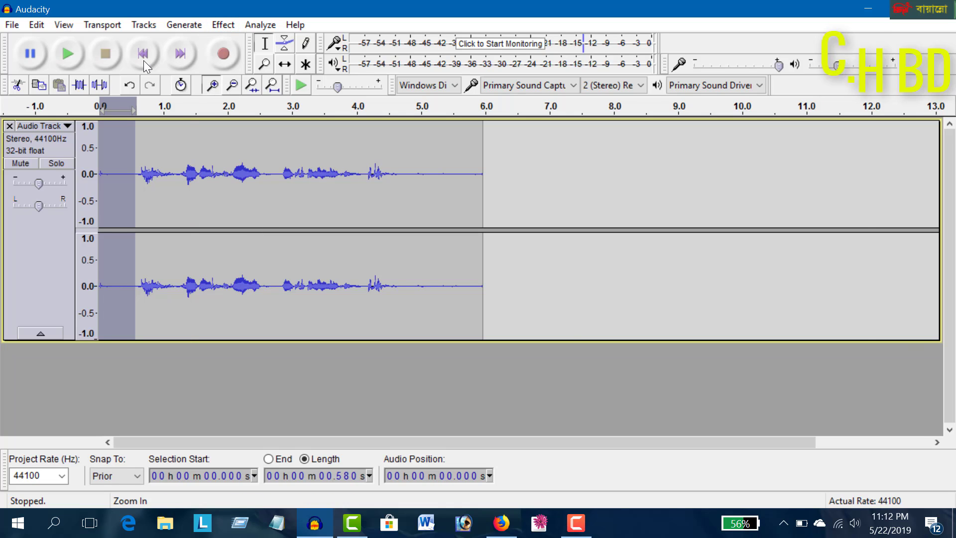
click(209, 85)
click(157, 209)
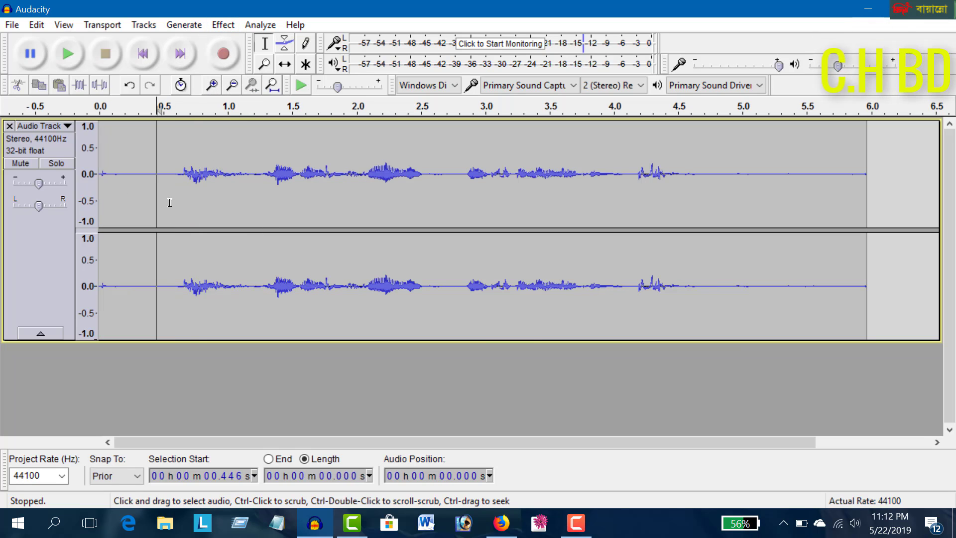
drag(172, 203, 96, 203)
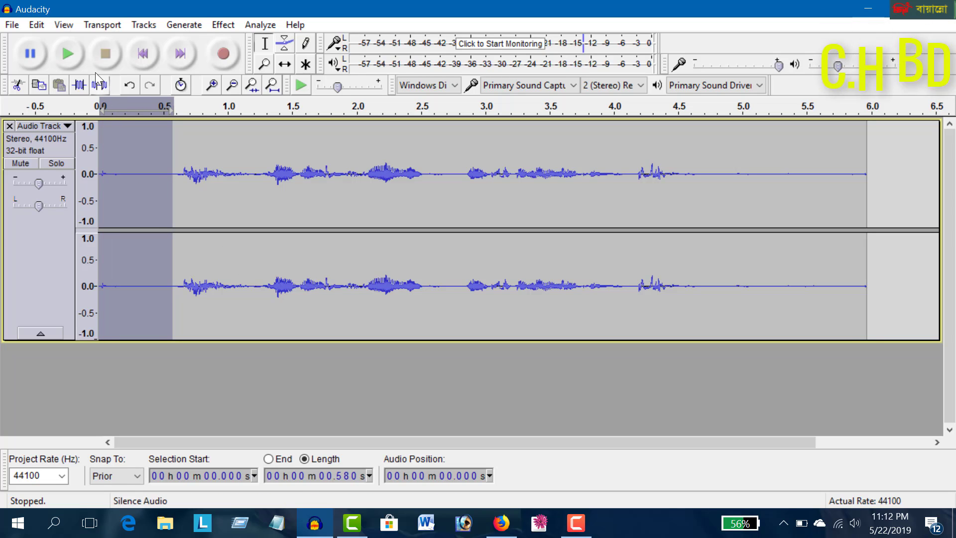
Play the recording from about 0.6 s, where the speech starts, and stop playback
click(177, 199)
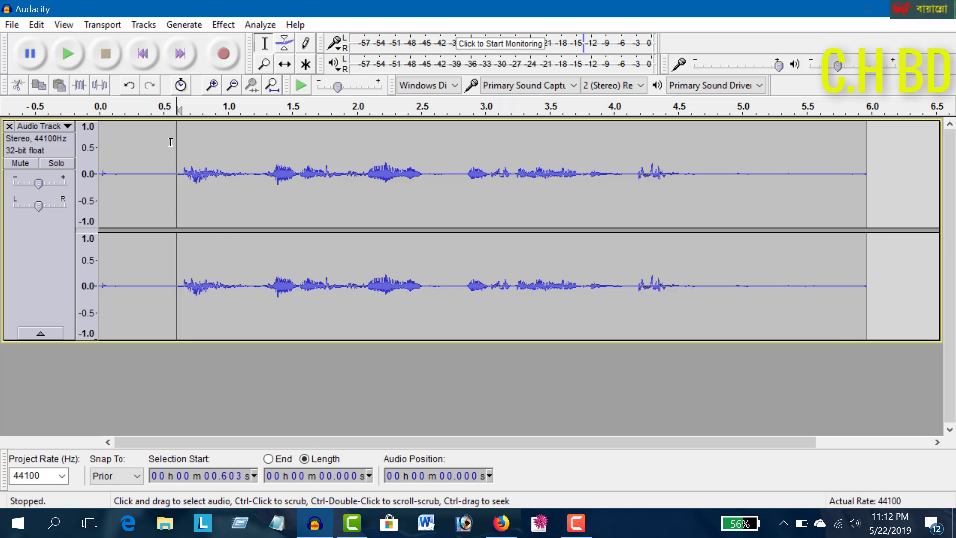
click(44, 38)
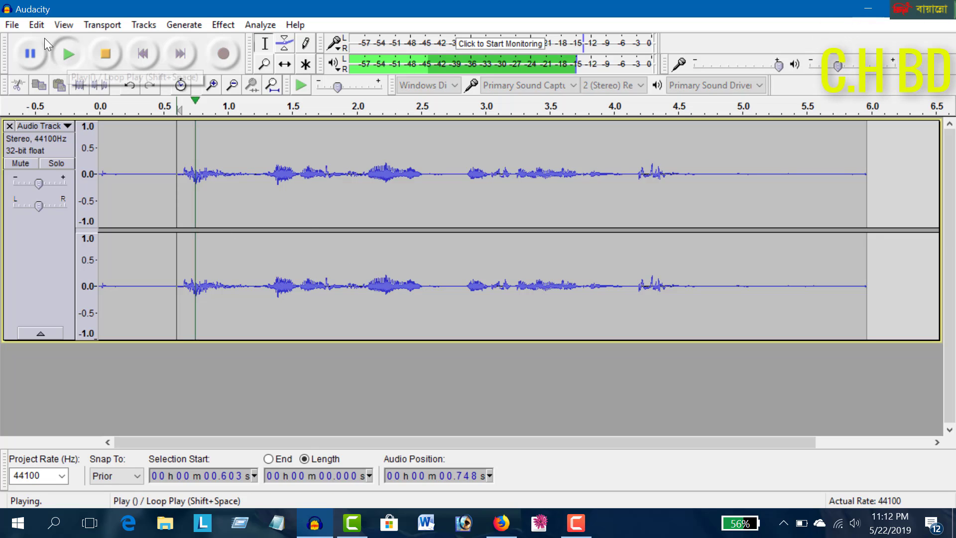
click(104, 59)
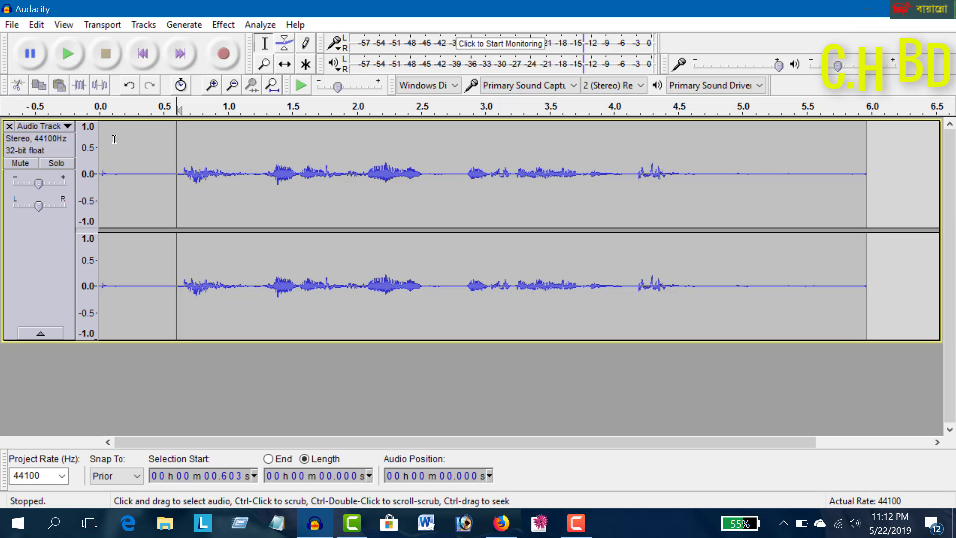
Capture a Noise Reduction profile from the silent first 0.56 s or so of the recording
drag(170, 208, 95, 204)
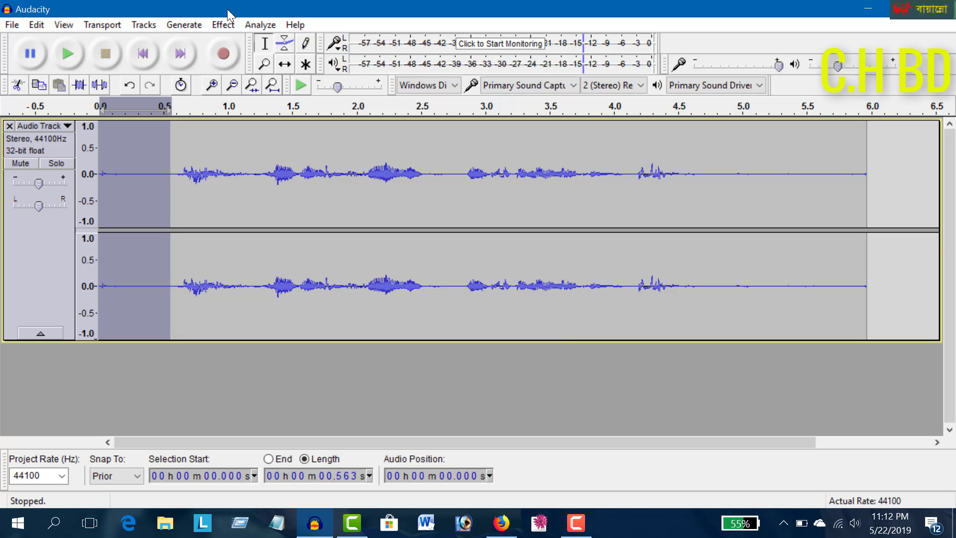
click(227, 23)
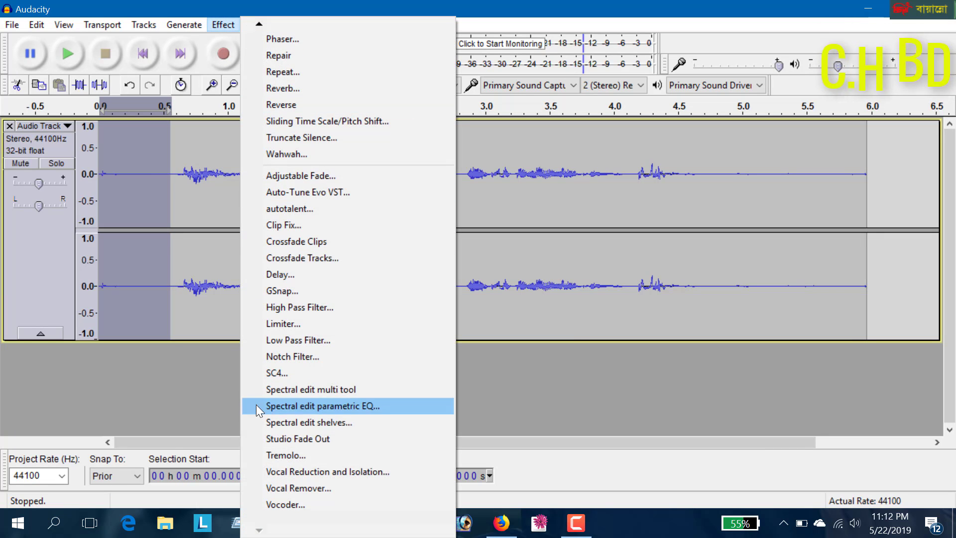
mouse_move(254, 22)
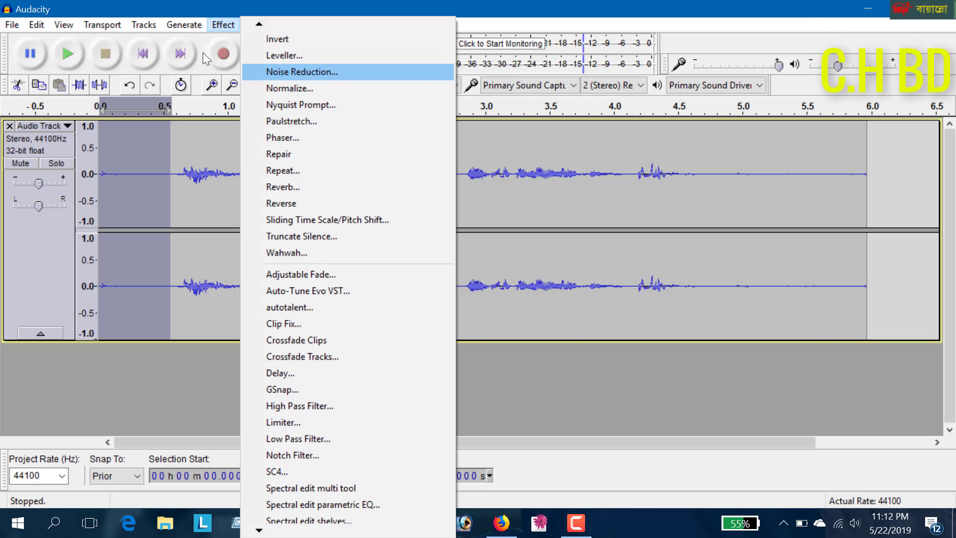
click(269, 72)
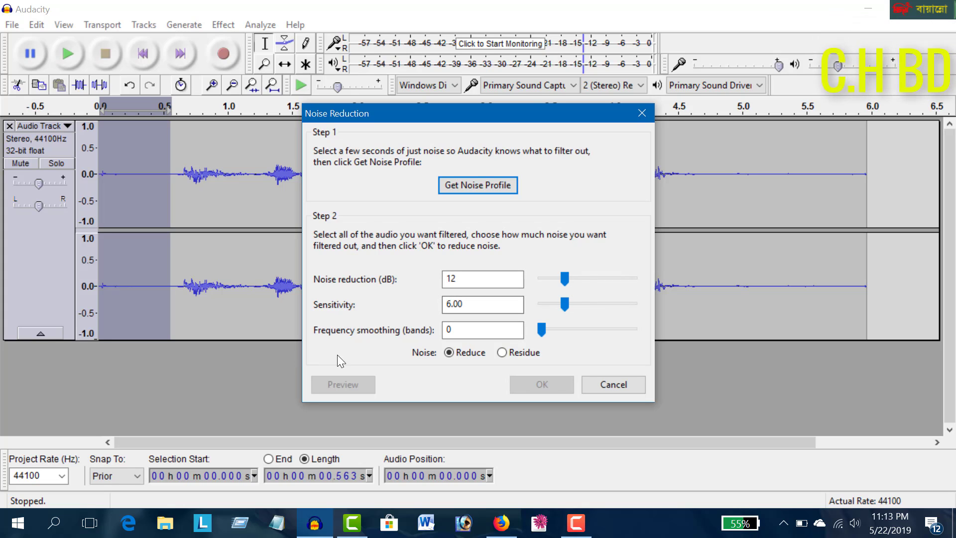
click(472, 185)
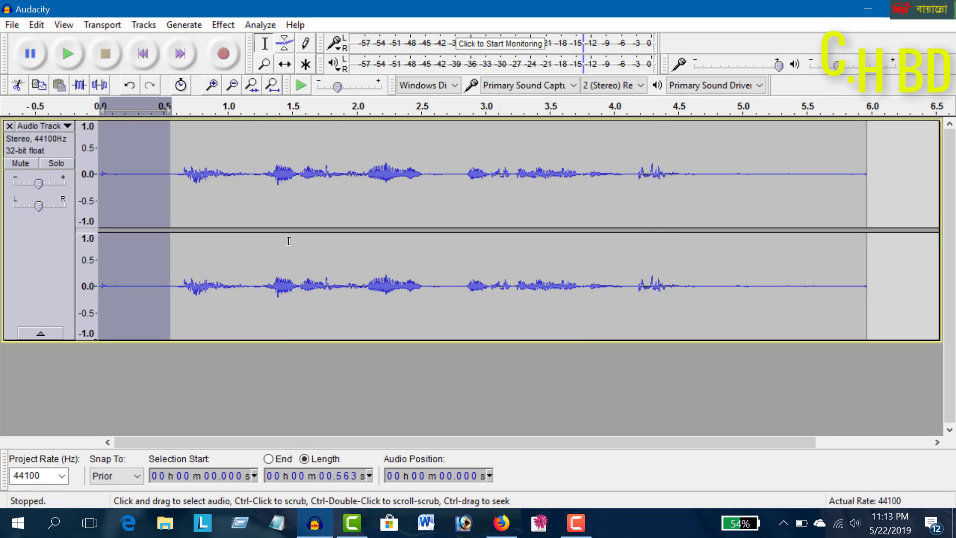
Select the whole recording, shorten the track's display height slightly, and repeat Noise Reduction on it
double_click(190, 195)
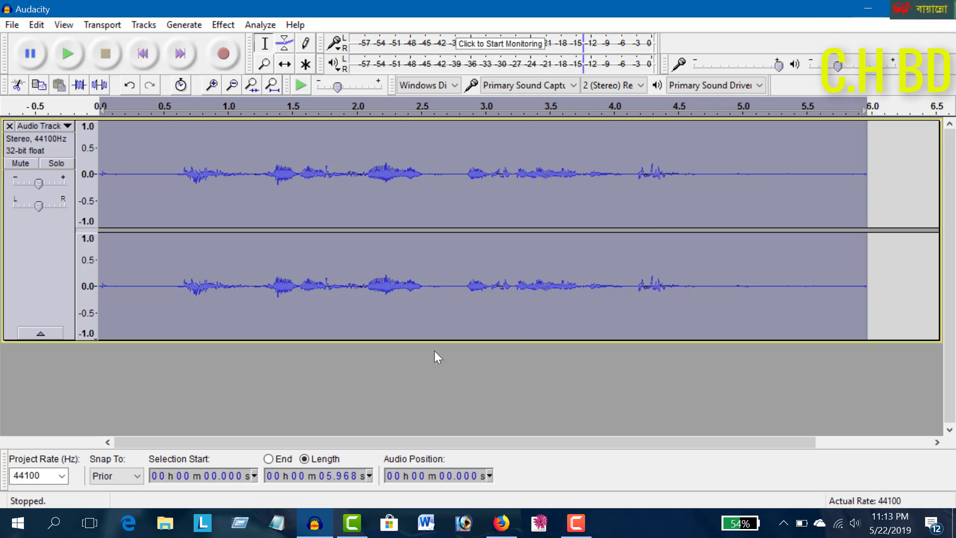
drag(430, 292, 418, 265)
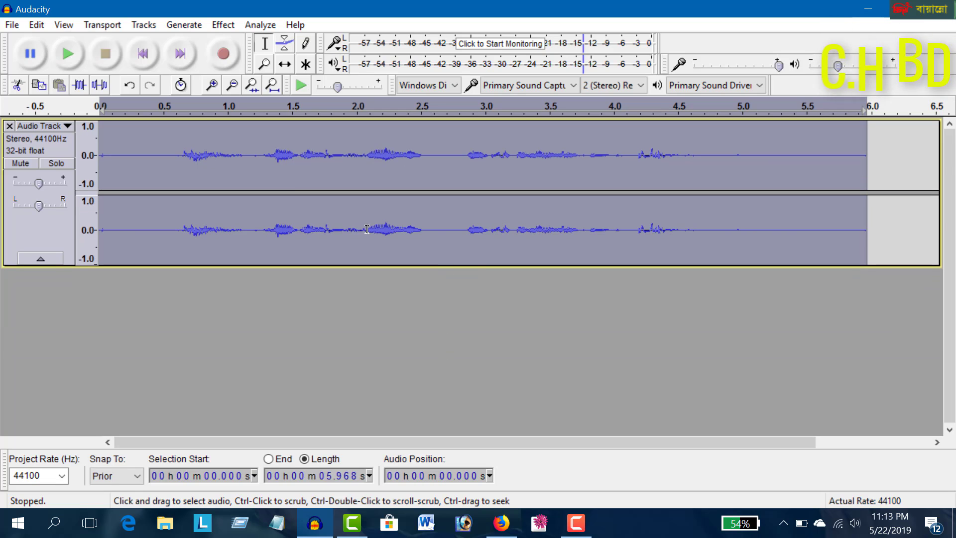
click(223, 25)
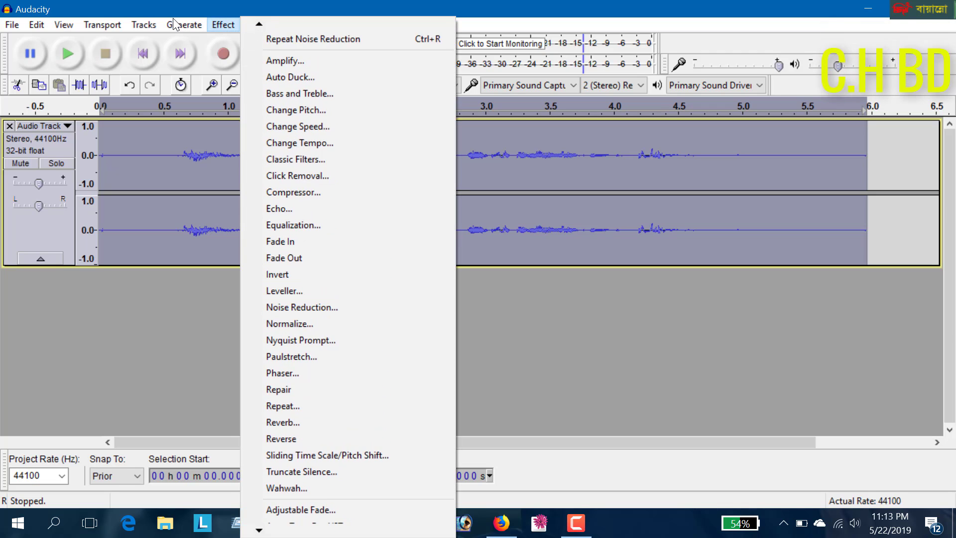
click(277, 41)
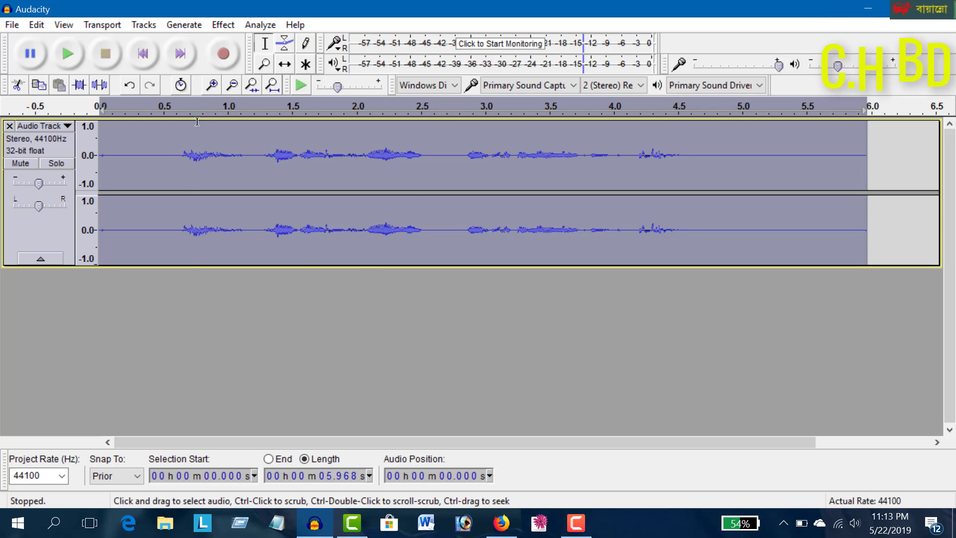
Apply Equalization with the Bass Boost curve to the whole recording
click(223, 24)
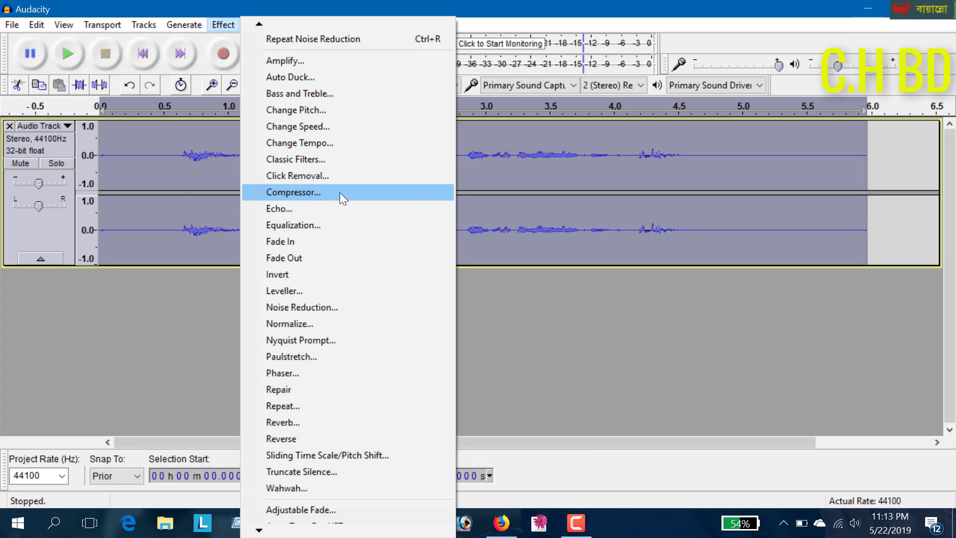
click(290, 241)
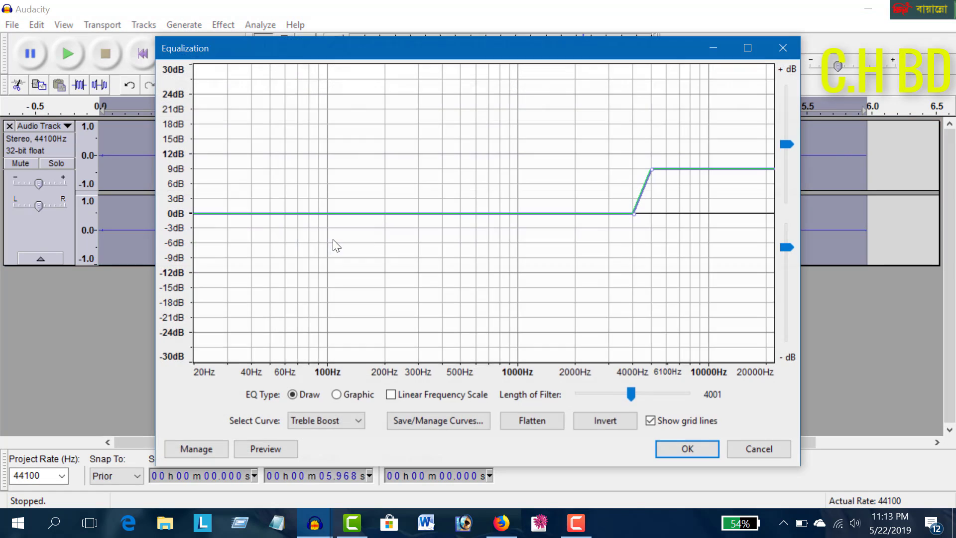
click(351, 420)
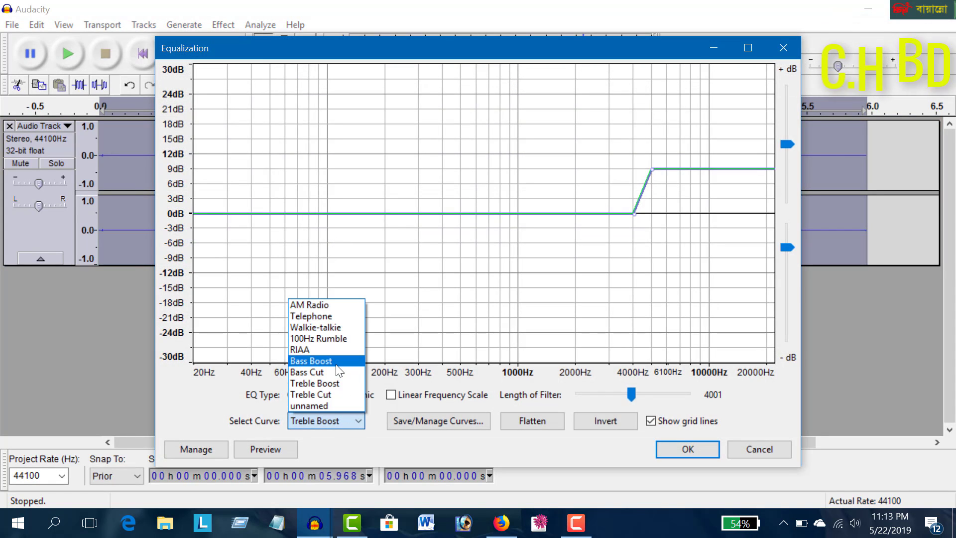
key(Return)
click(687, 449)
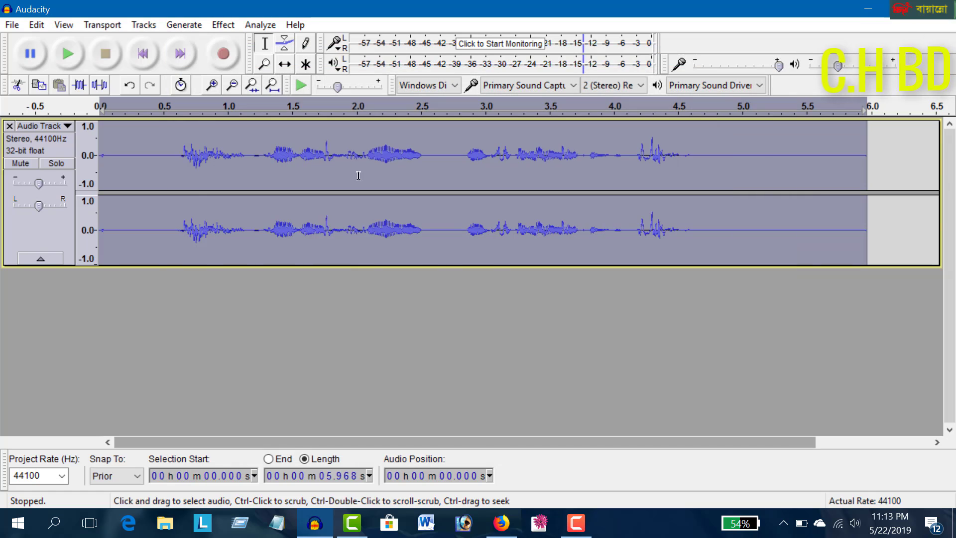
Apply Equalization with the Treble Boost curve to the whole recording
click(223, 25)
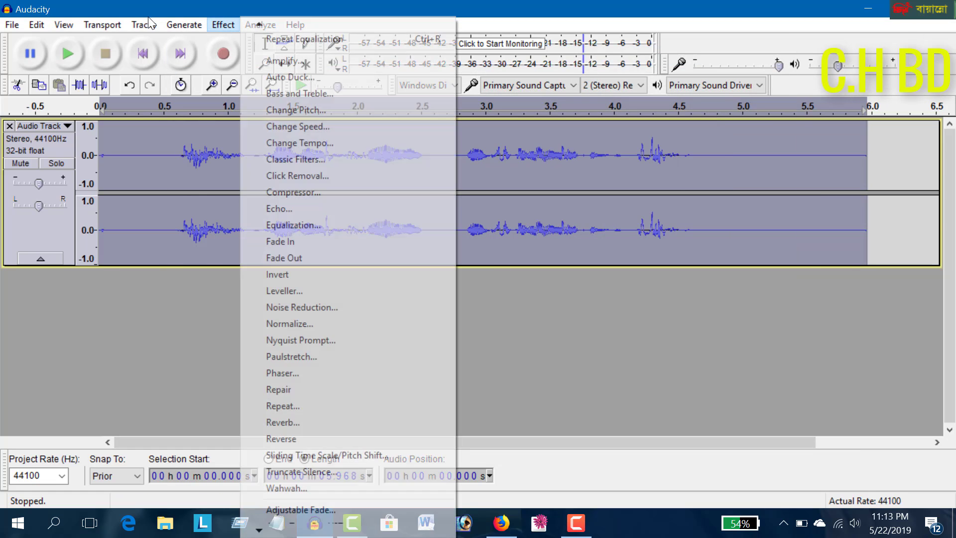
click(294, 225)
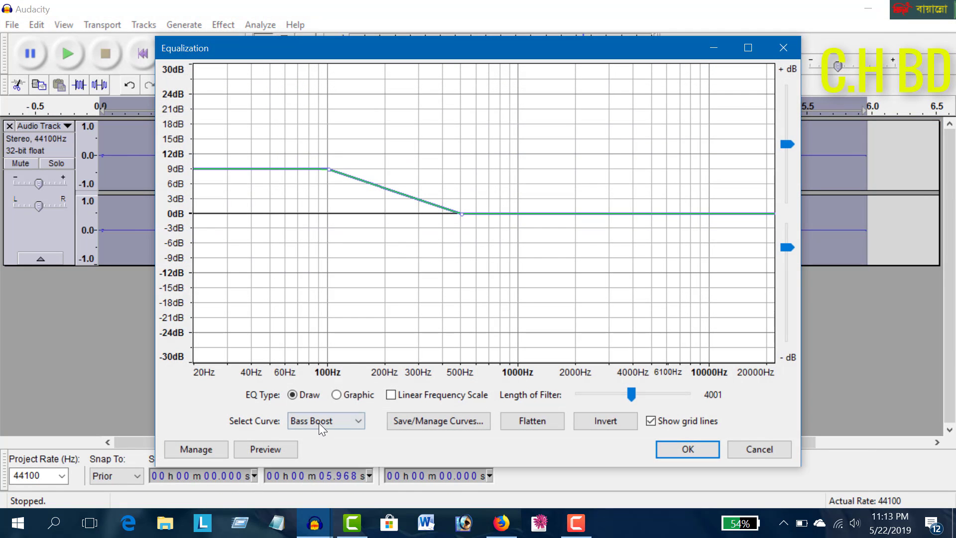
click(319, 421)
key(Up)
key(Return)
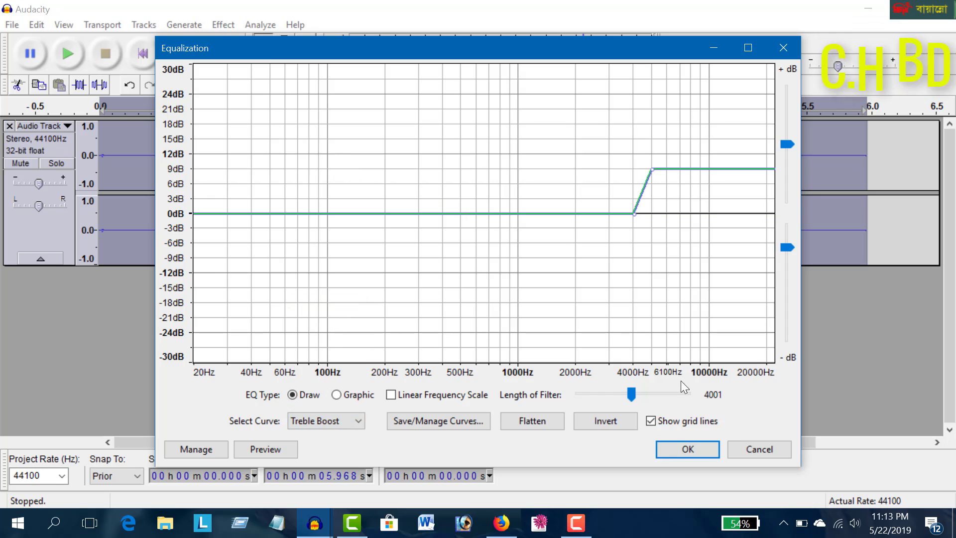
key(Return)
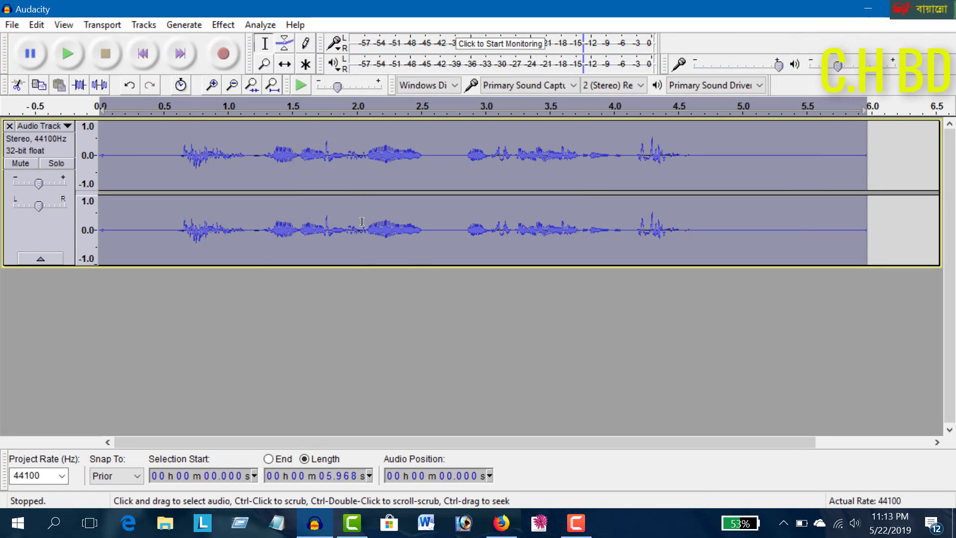
Start Change Pitch on the whole recording with a percent change of -5
click(219, 26)
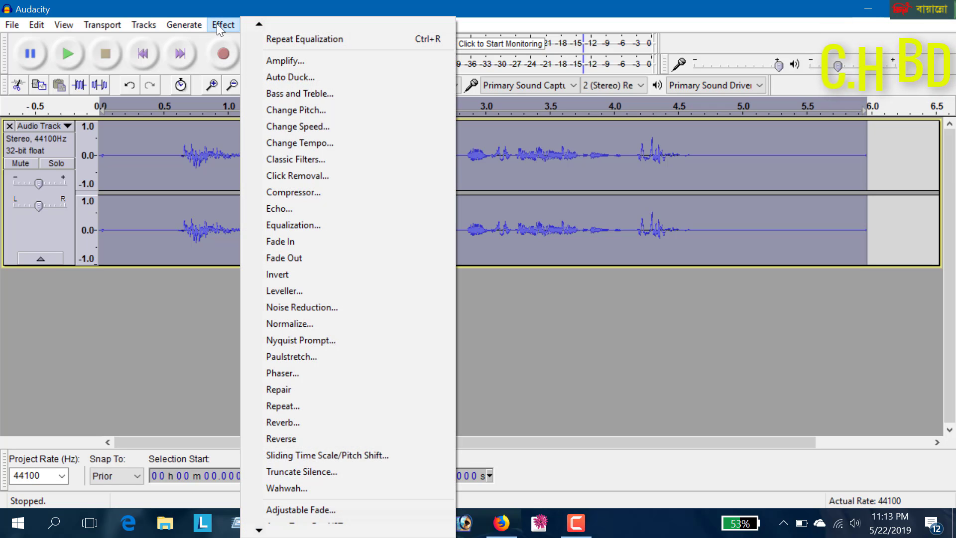
click(287, 111)
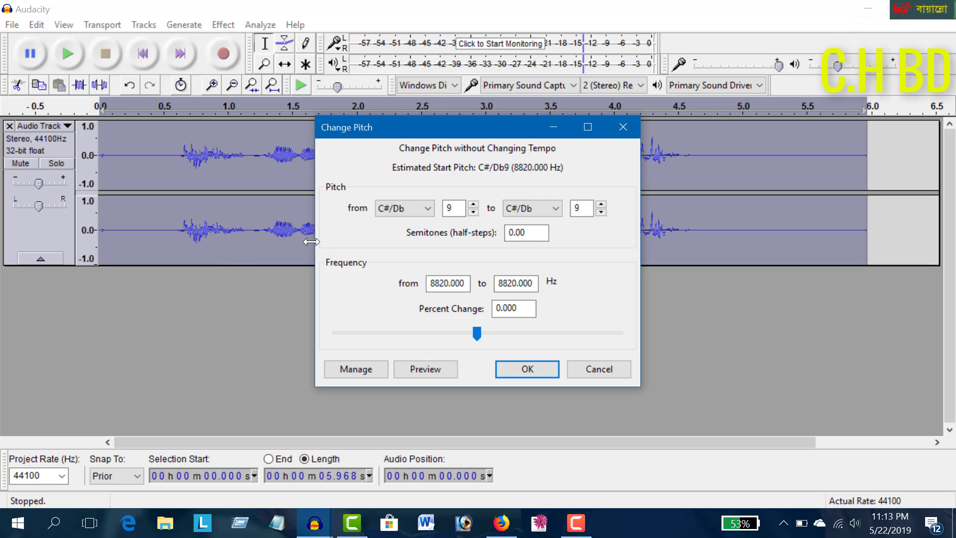
double_click(522, 312)
text(-5)
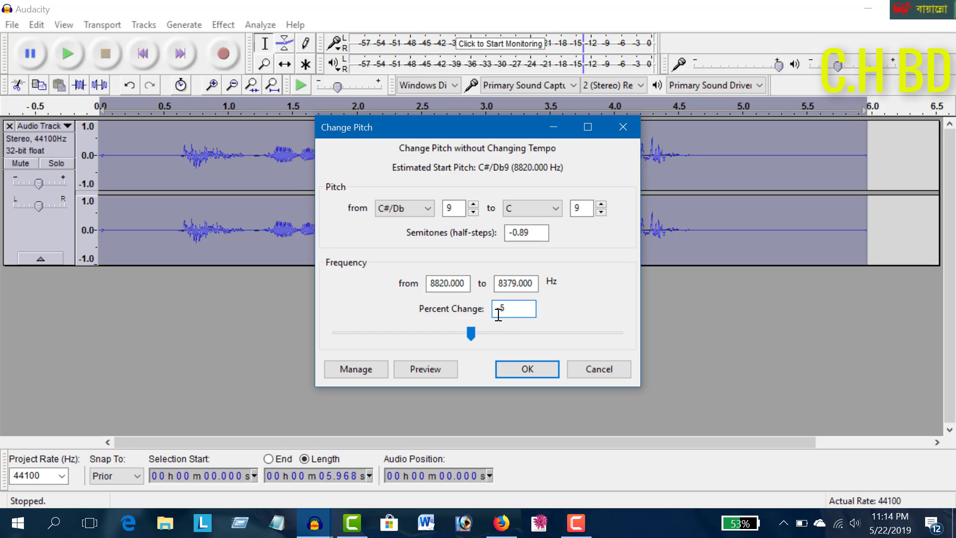
Try a percent change of +5 for the pitch instead
drag(491, 312, 485, 315)
text(+)
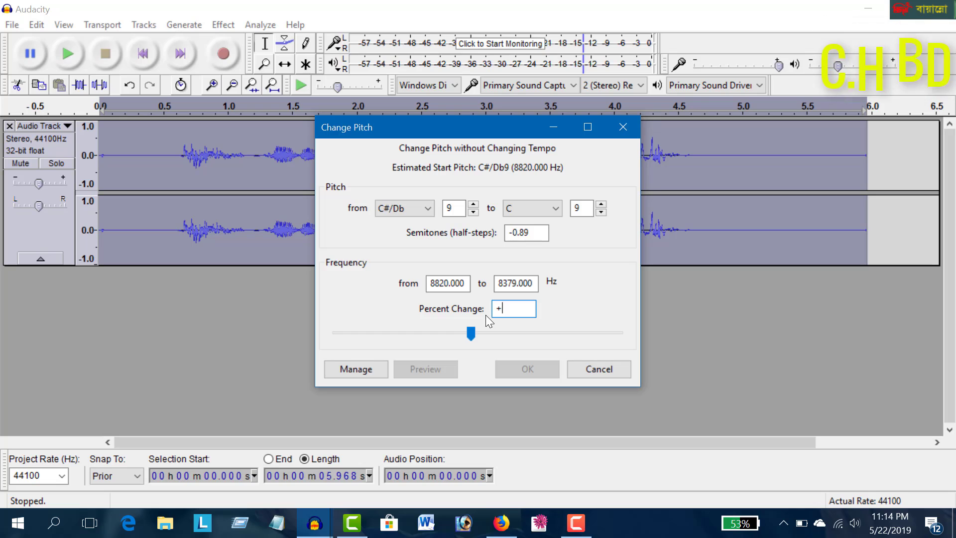
text(5)
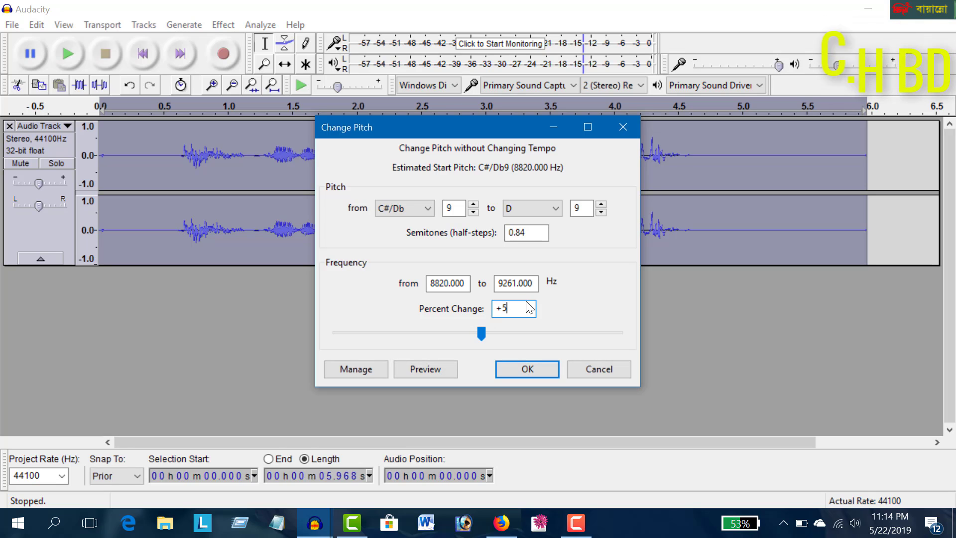
Set the pitch's percent change back to -5 and apply it to the recording
drag(515, 309, 329, 211)
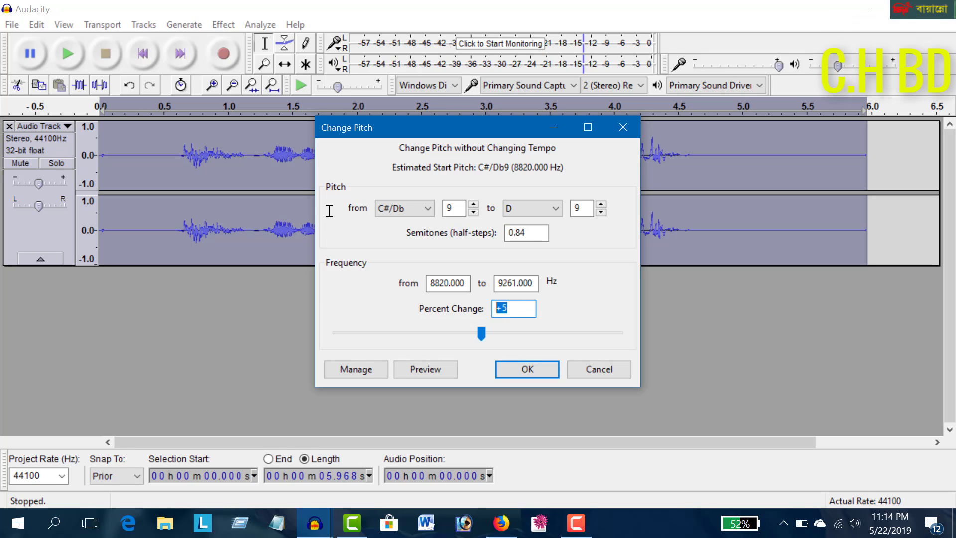
text(-)
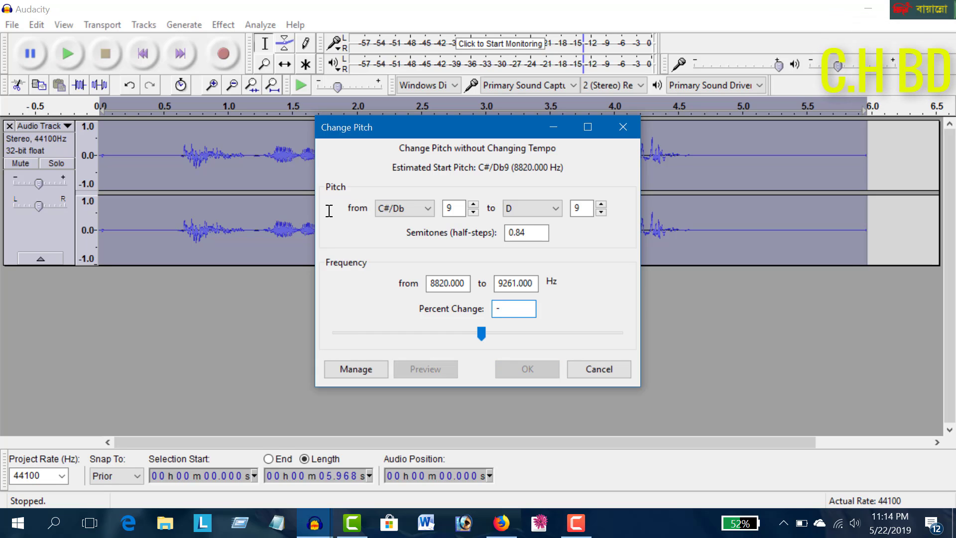
text(5)
click(543, 375)
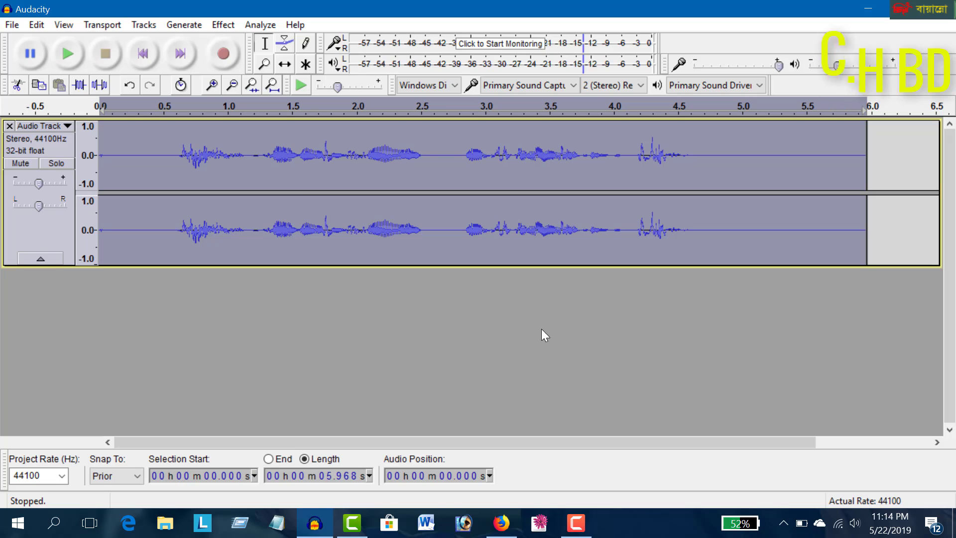
Apply the Compressor to the whole recording with threshold -12 dB, noise floor -40 dB, ratio 2:1 and make-up gain enabled
click(221, 26)
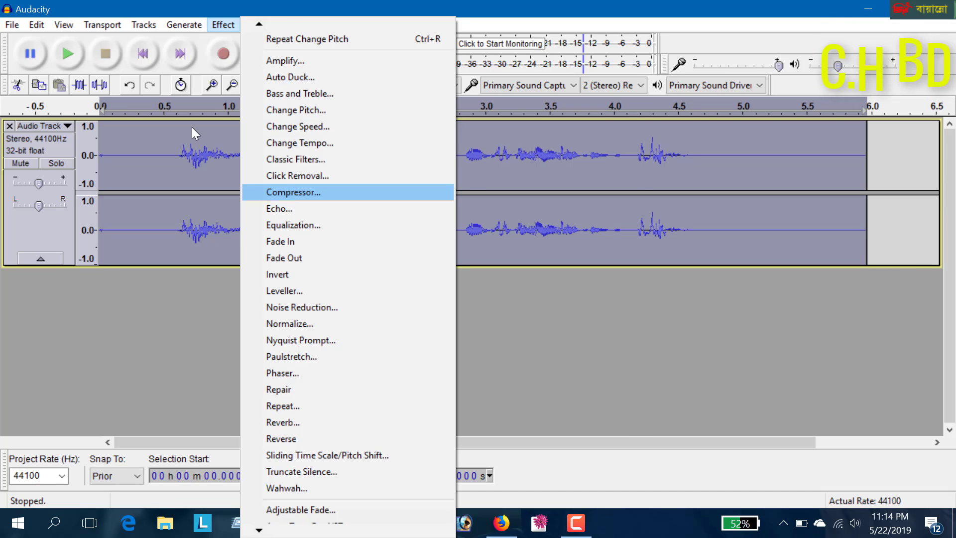
click(301, 192)
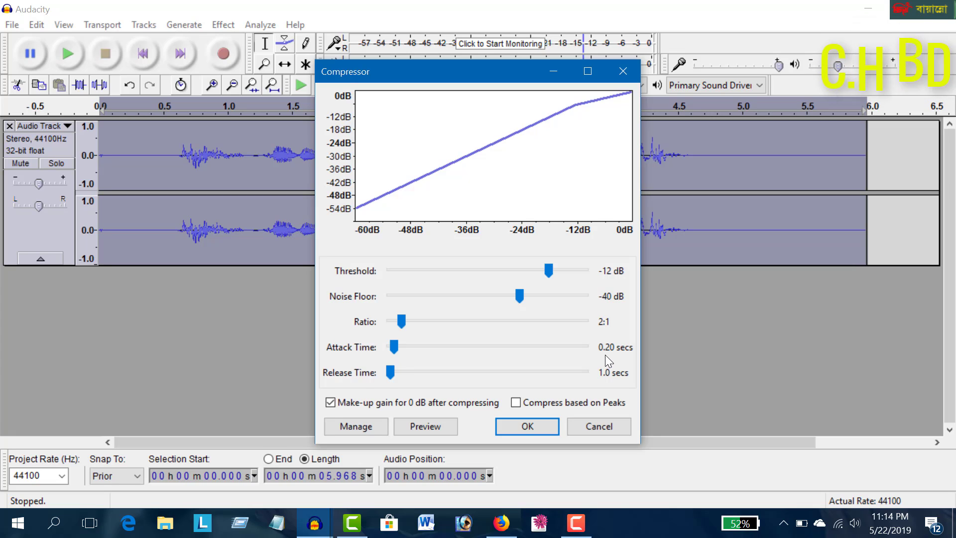
click(329, 401)
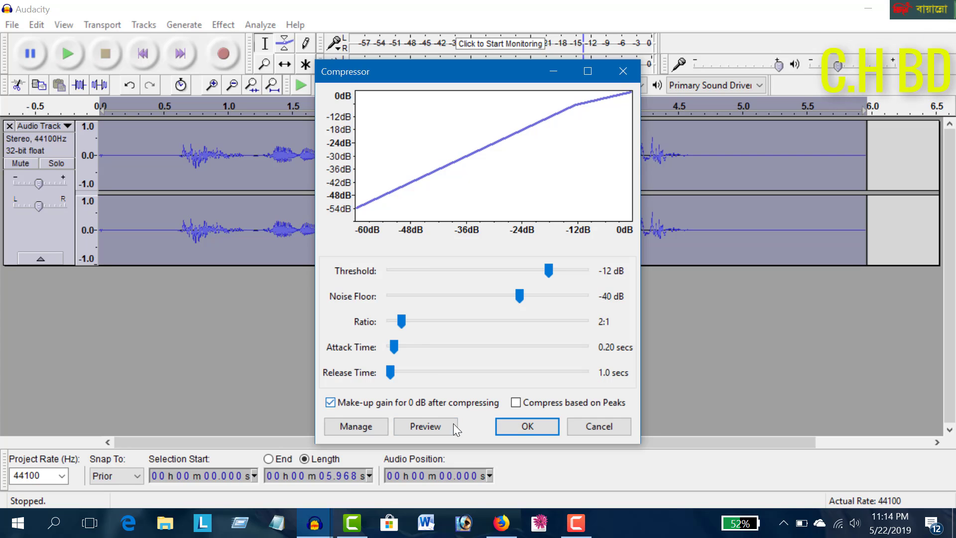
click(527, 426)
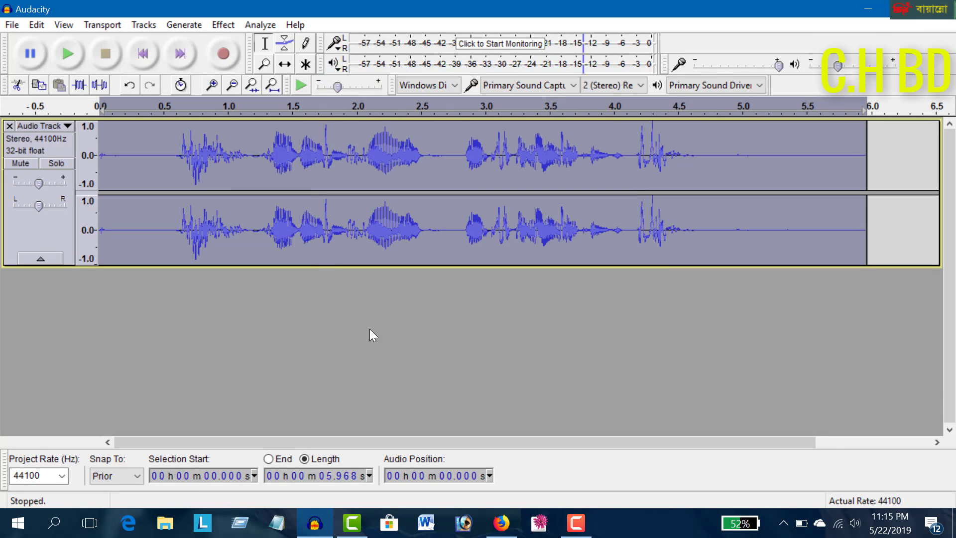
Apply the Limiter to the recording as Hard Limit, limiting to -3.30 dB with 11.60 ms hold and make-up gain
click(222, 25)
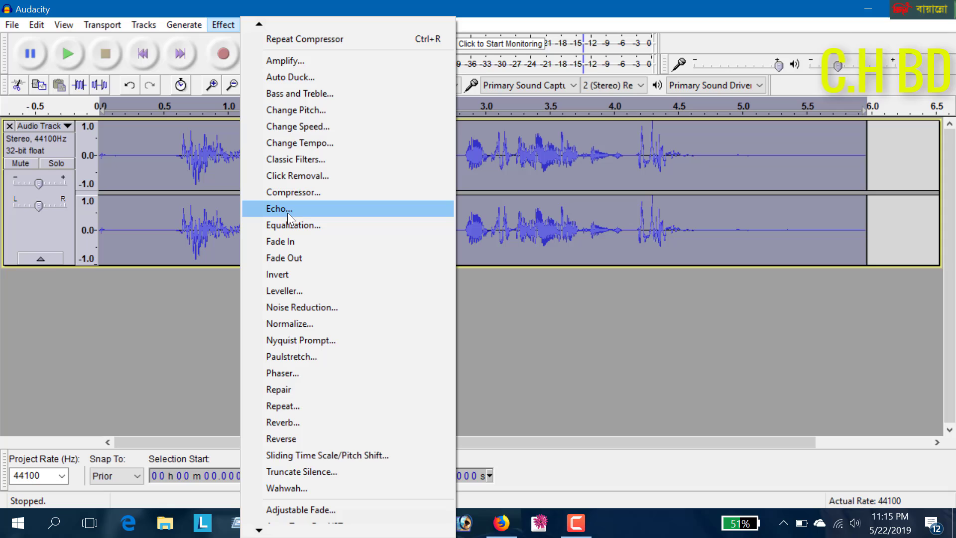
mouse_move(273, 526)
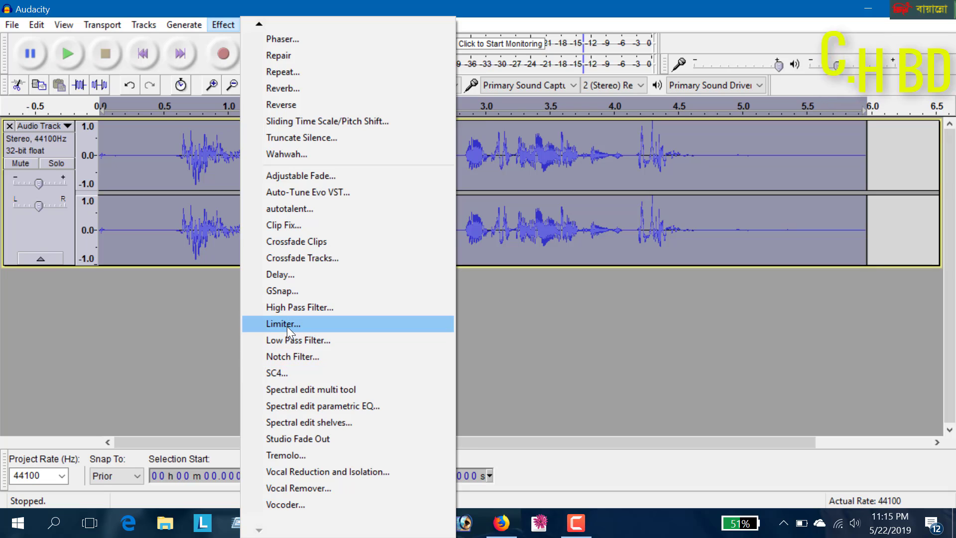
click(315, 341)
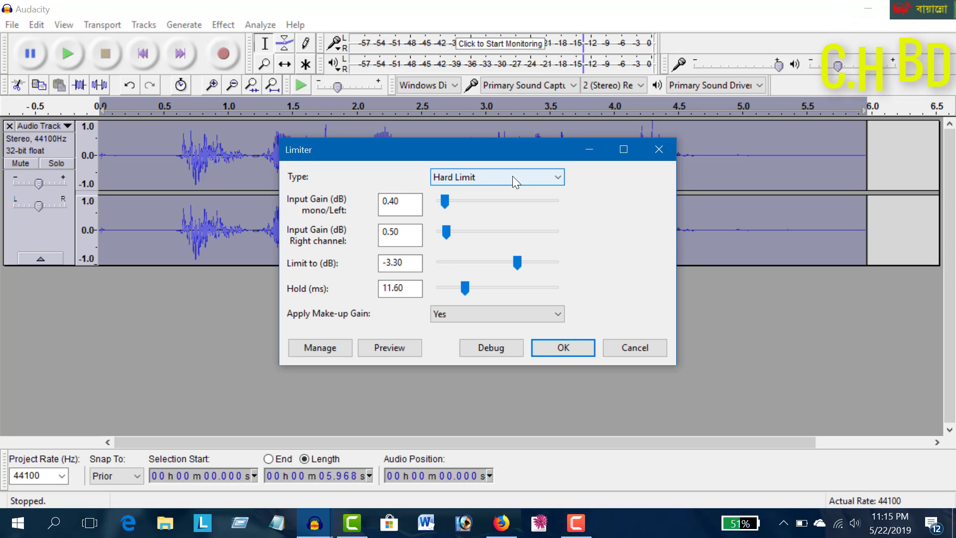
click(512, 177)
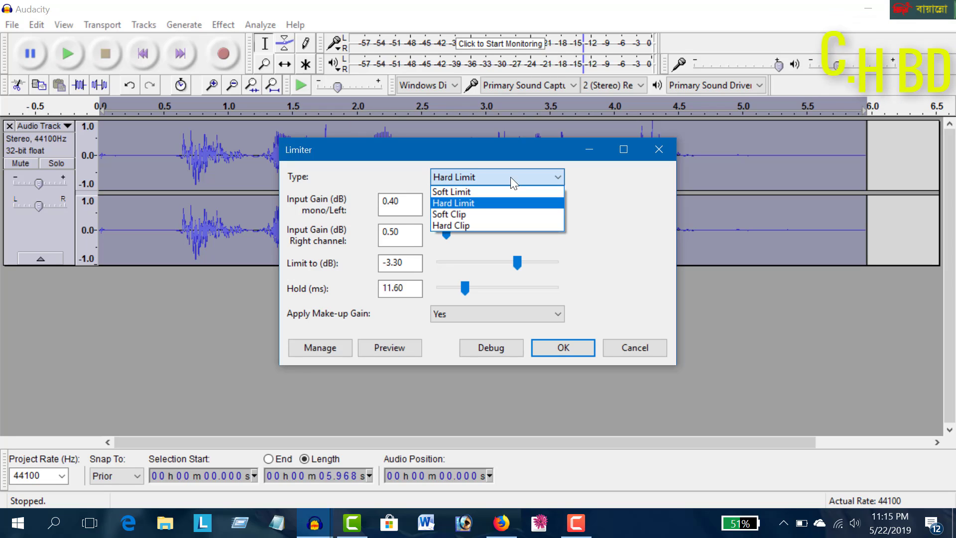
click(470, 203)
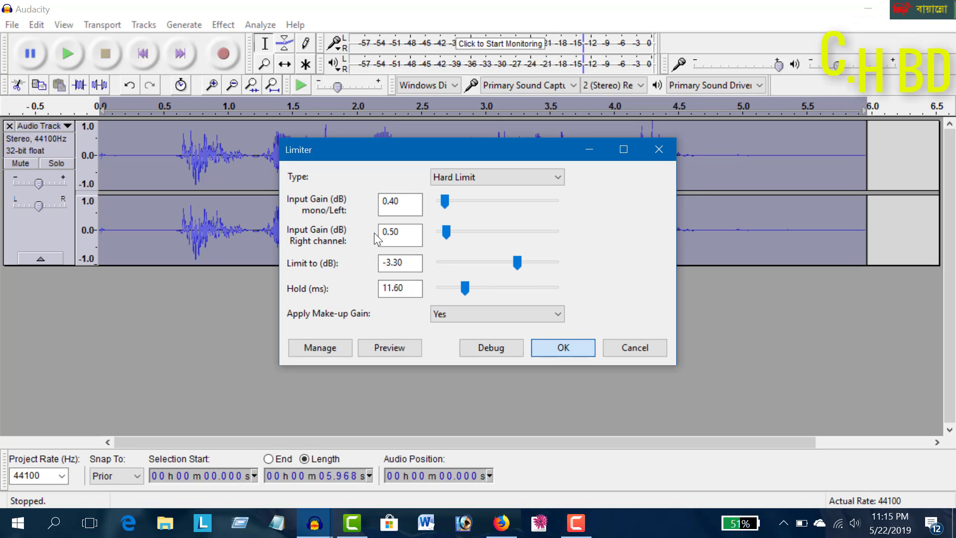
click(562, 348)
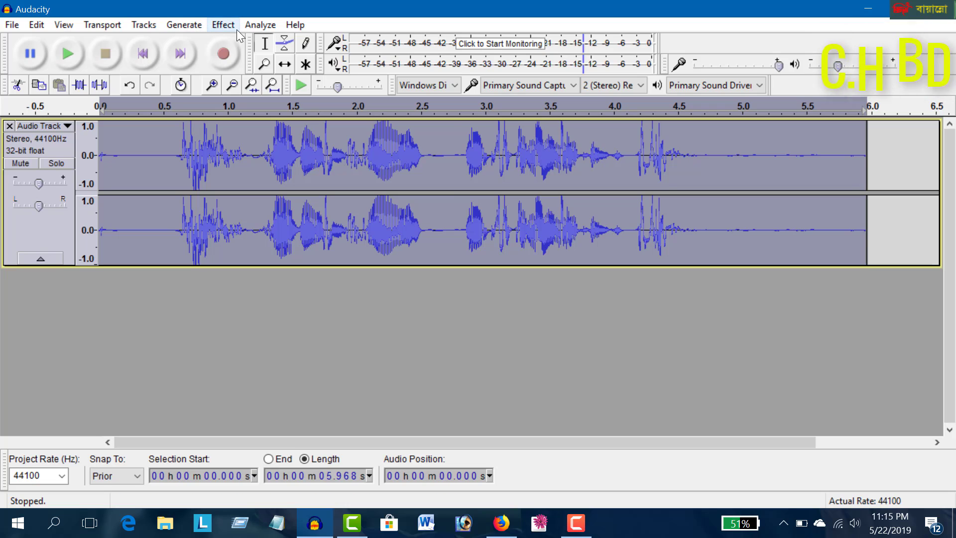
Apply Change Tempo to the whole recording with a percent change of 2.464
click(223, 24)
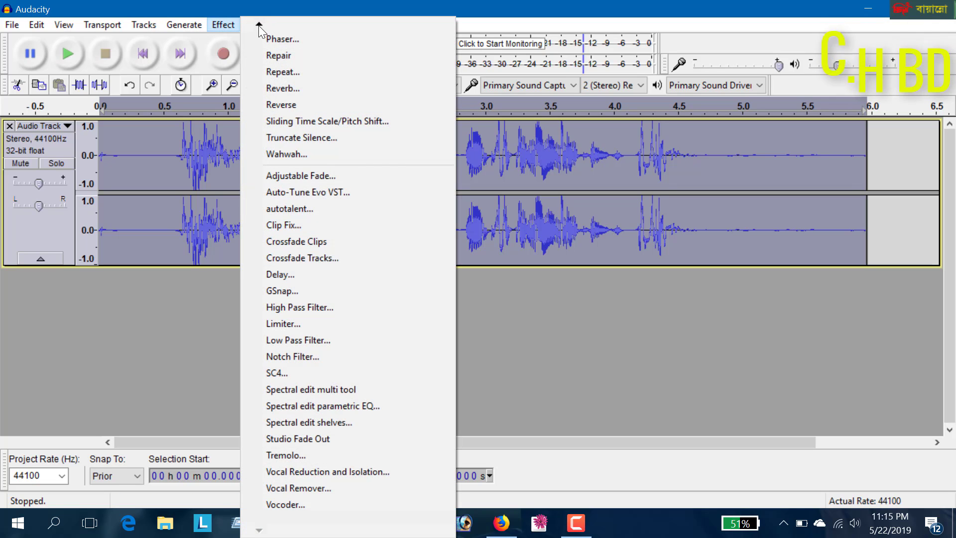
mouse_move(258, 24)
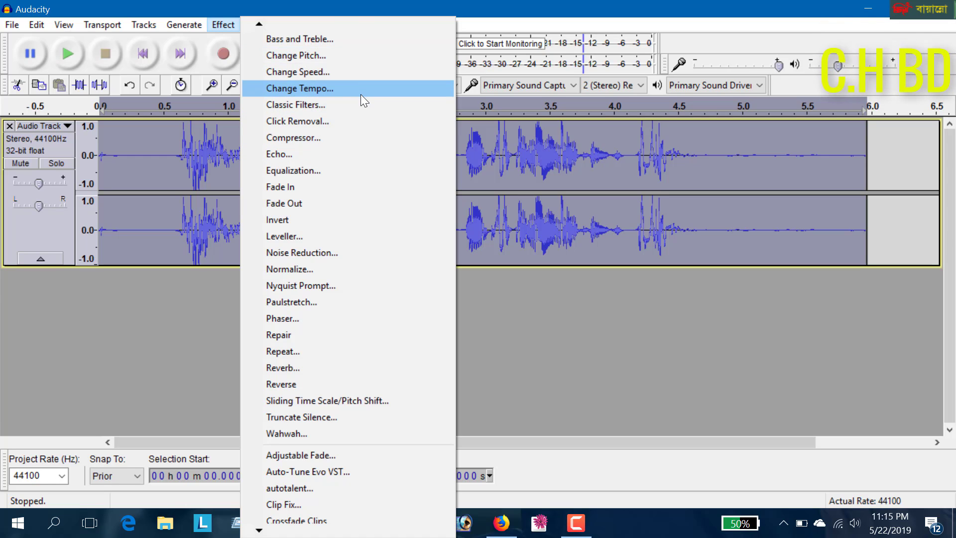
click(336, 88)
click(527, 323)
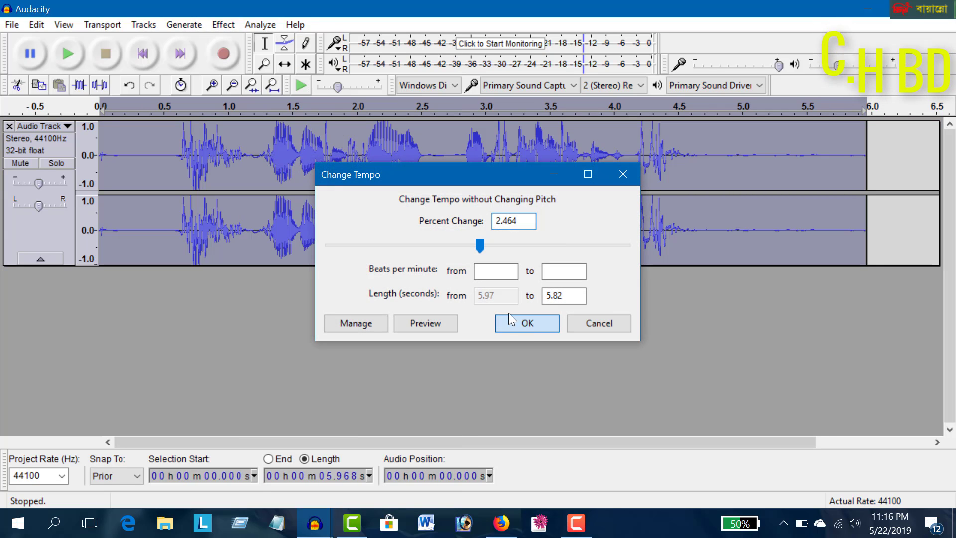
Normalize the recording to a maximum amplitude of -3.0 dB, removing DC offset and treating the stereo channels independently
click(205, 21)
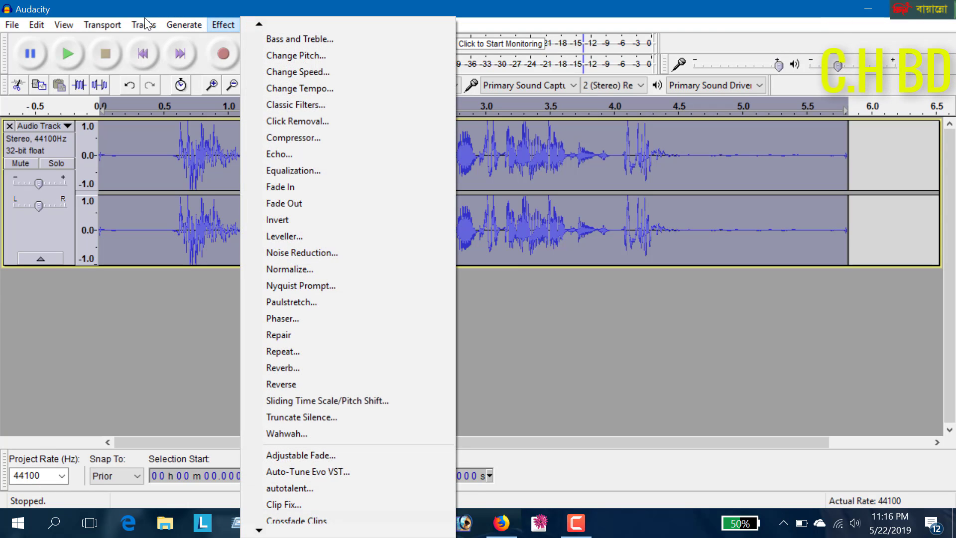
click(319, 270)
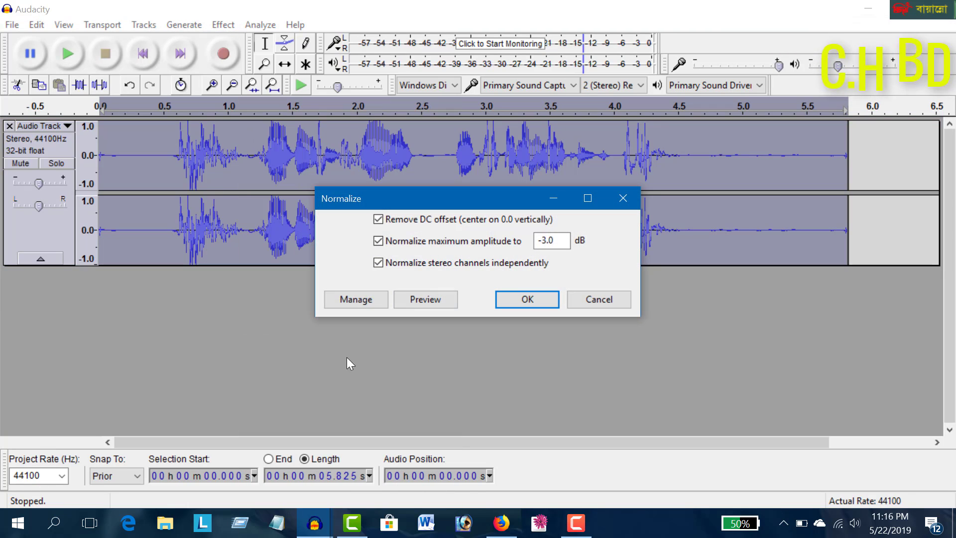
click(516, 301)
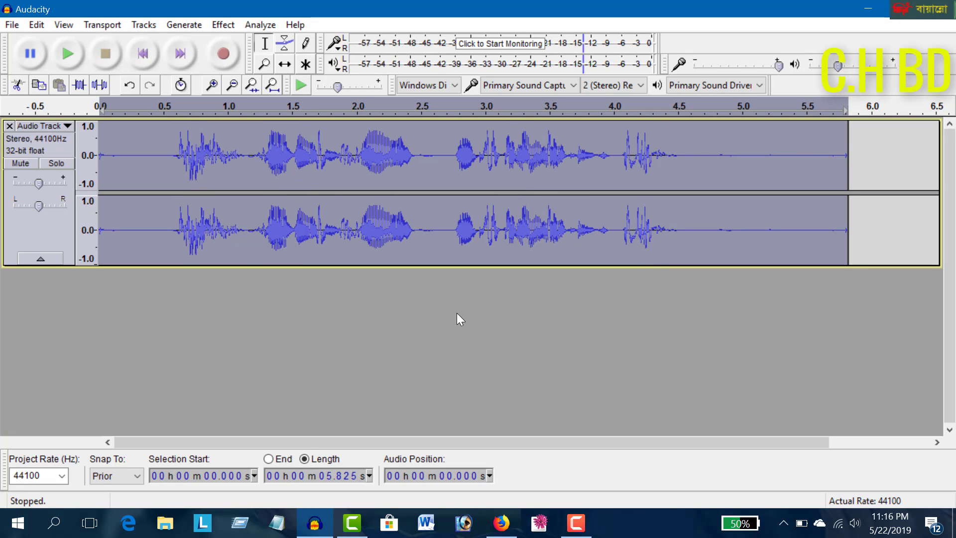
Play back the processed recording, stop it, and slightly reduce the audio track's display height
click(66, 61)
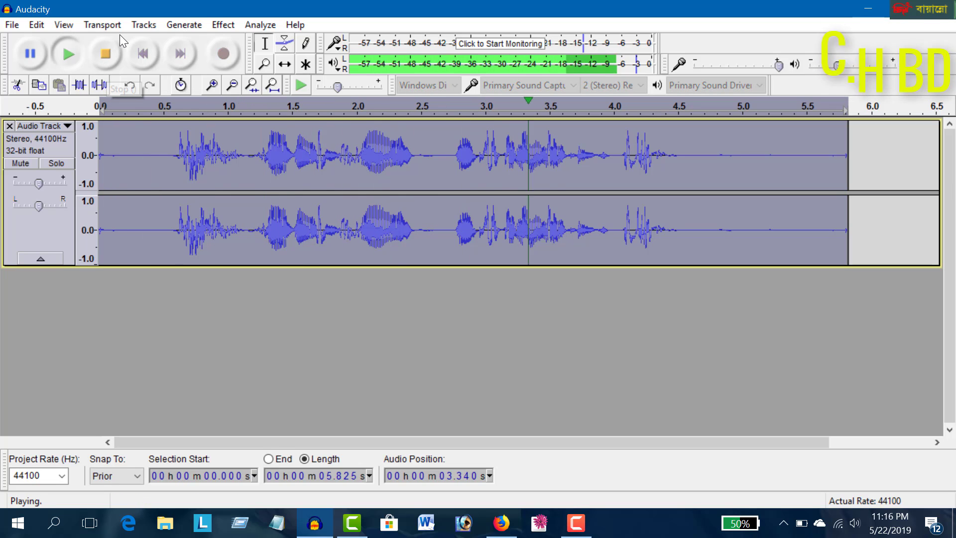
click(109, 61)
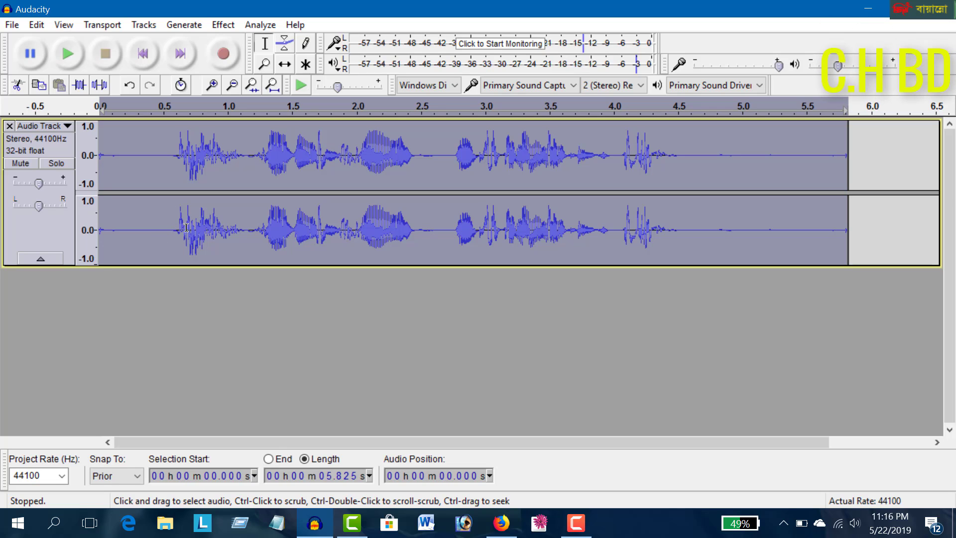
drag(274, 271, 269, 241)
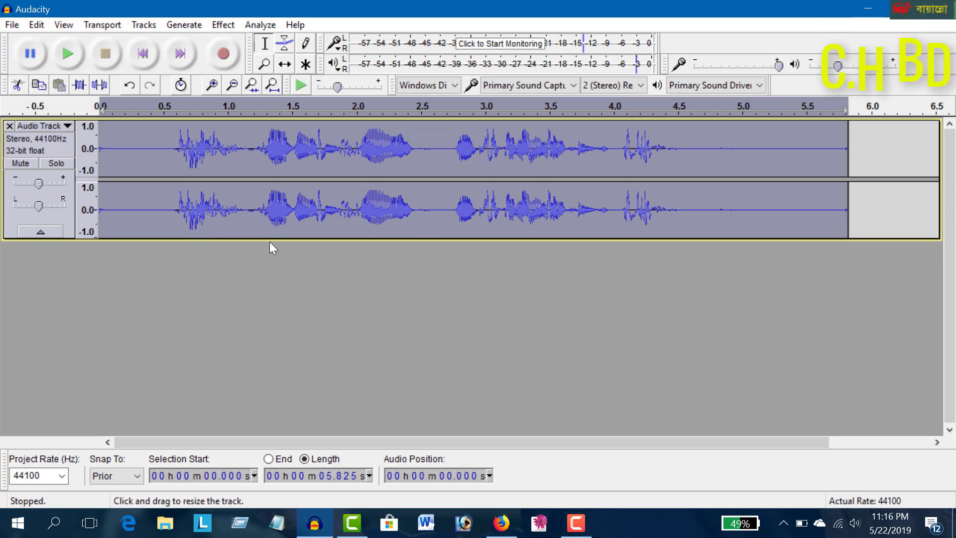